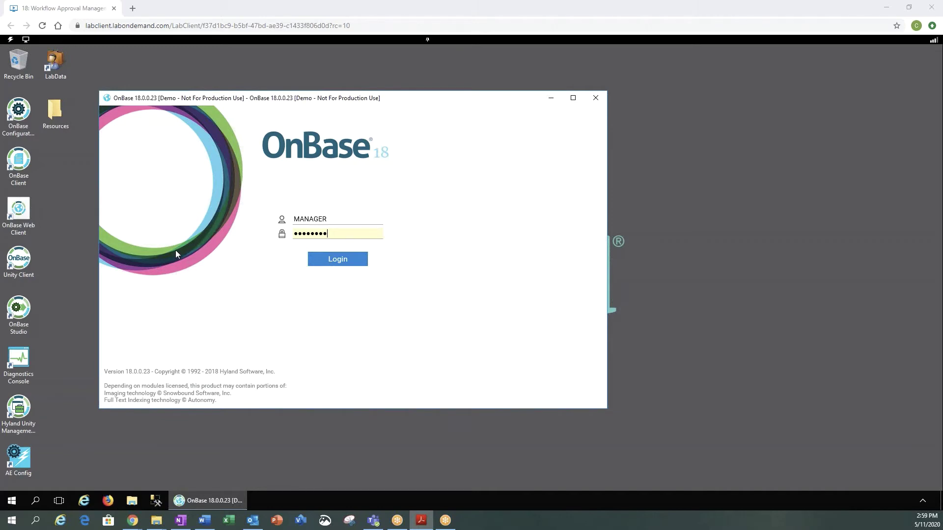
- Sign in, maximize the window, then select AP - Checks and clear the search with Clear All
{"action": "left_click", "coordinate": [340, 260]}
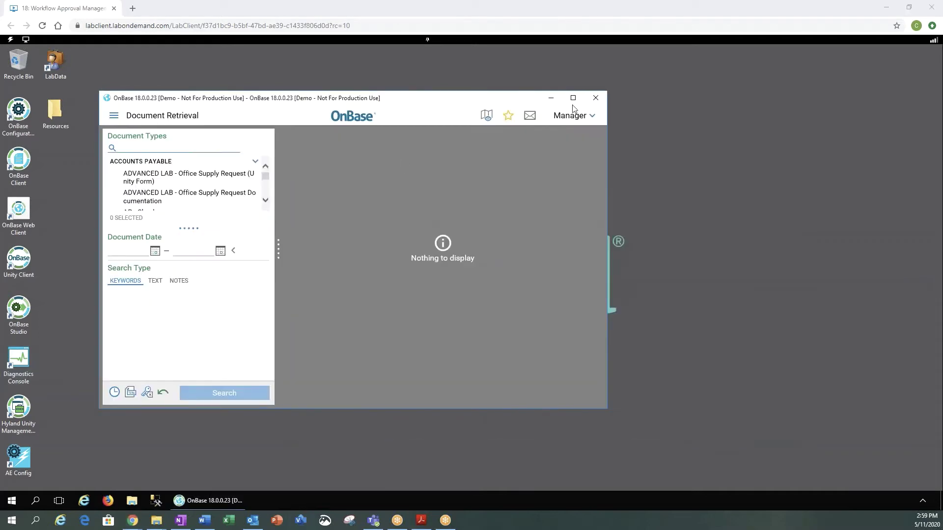
{"action": "left_click", "coordinate": [573, 98]}
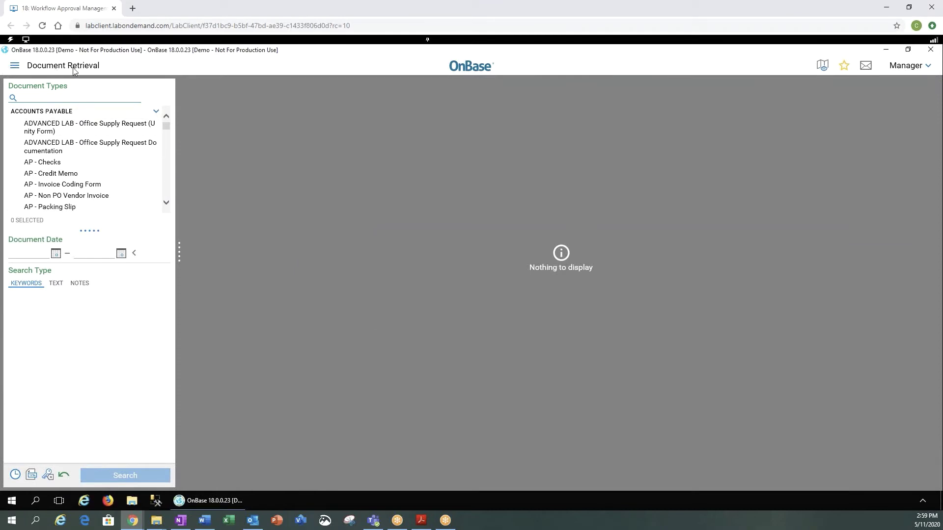
{"action": "left_click", "coordinate": [58, 166]}
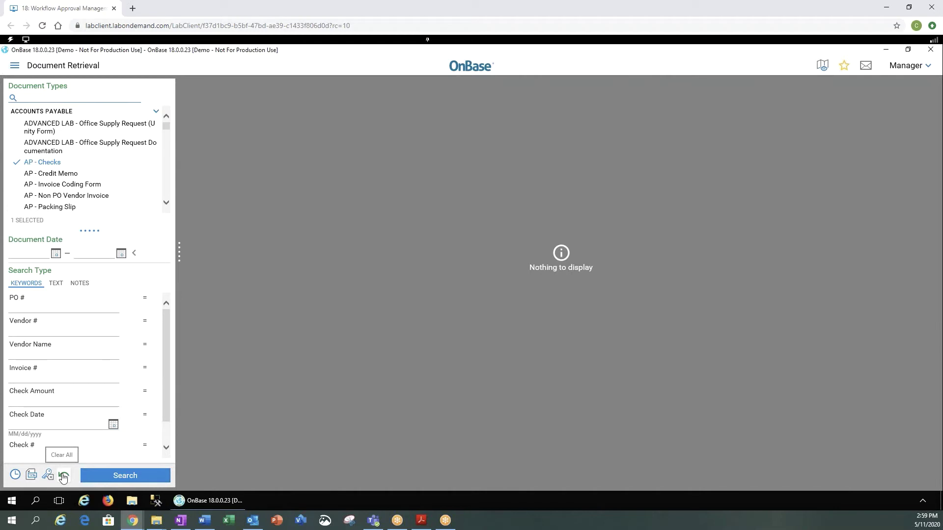
{"action": "left_click", "coordinate": [63, 475]}
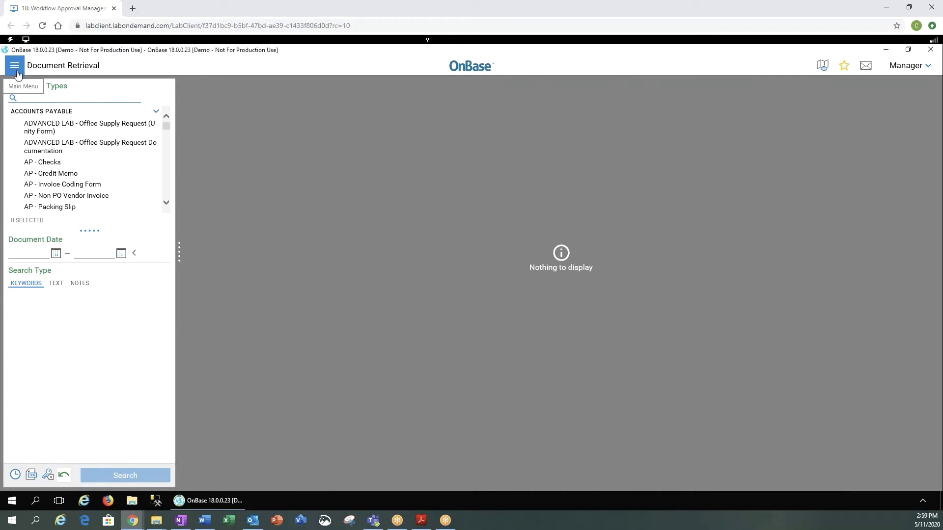
- Try the AP - Invoice Search custom query's Vendor # field, then go to the New Form page
{"action": "left_click", "coordinate": [17, 72]}
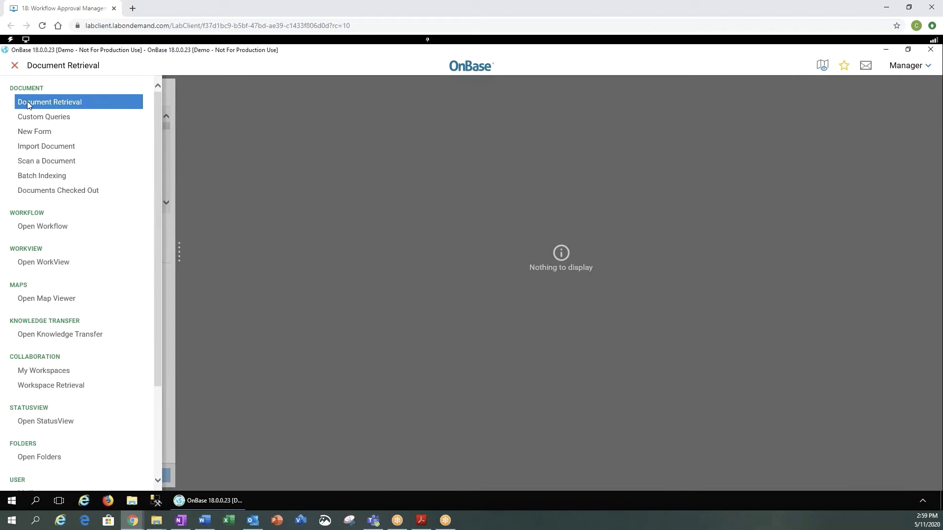
{"action": "left_click", "coordinate": [29, 119]}
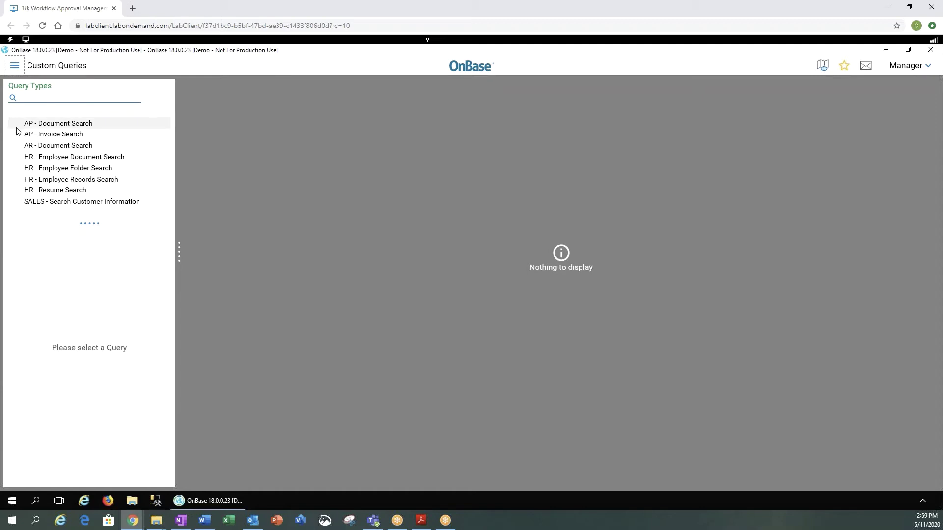
{"action": "left_click", "coordinate": [38, 138]}
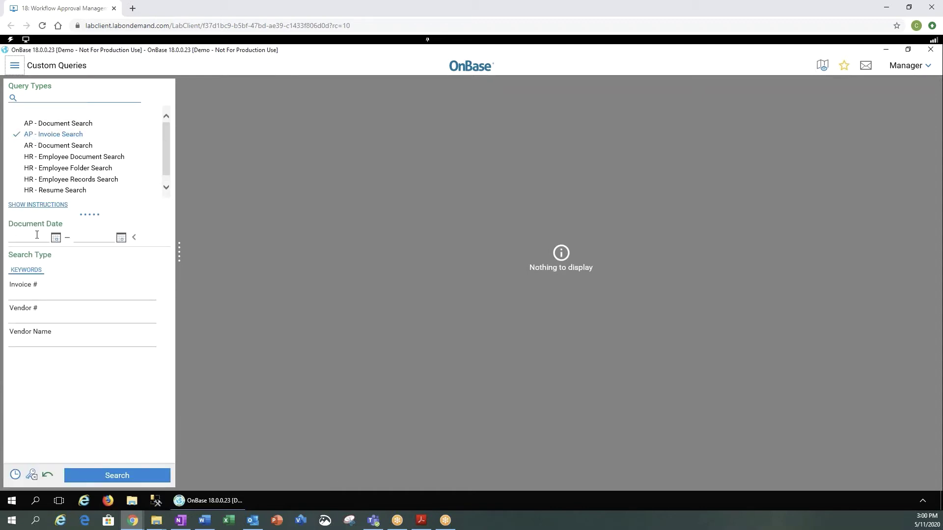
{"action": "left_click", "coordinate": [58, 319]}
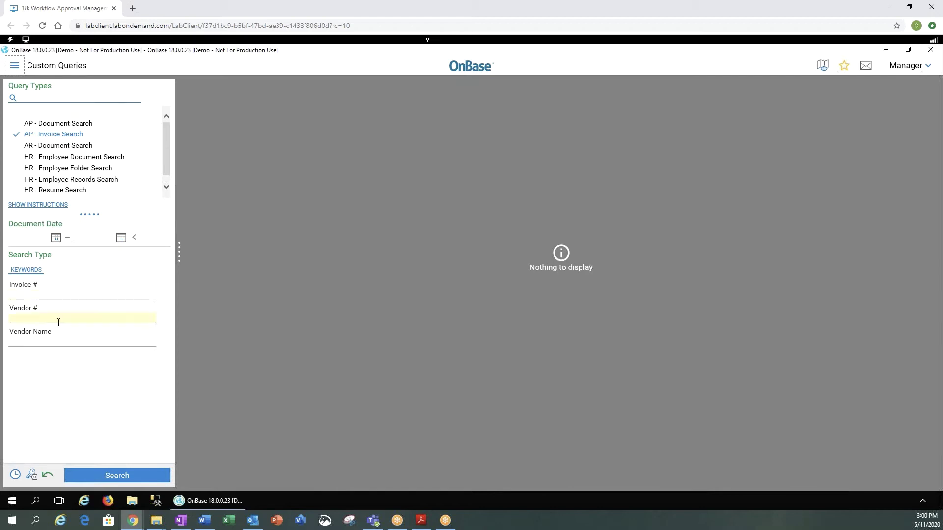
{"action": "left_click", "coordinate": [111, 477]}
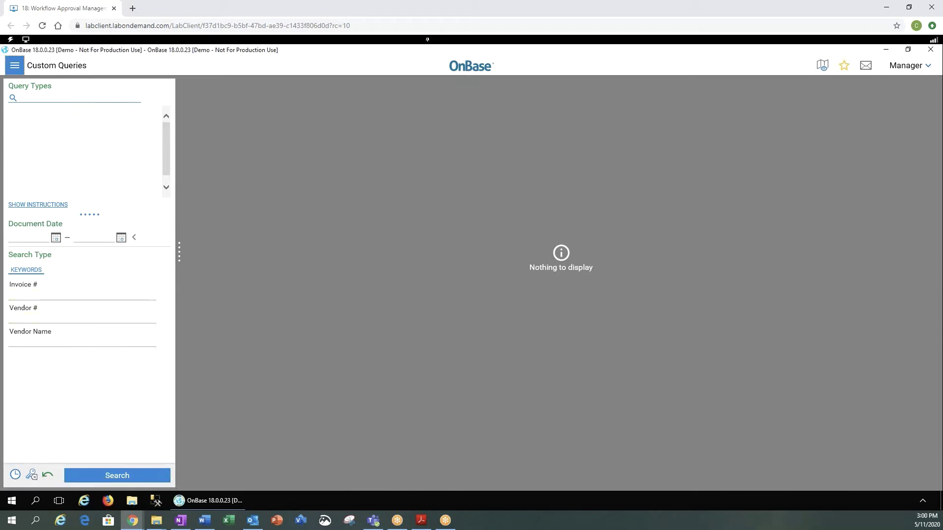
{"action": "left_click", "coordinate": [14, 66]}
{"action": "left_click", "coordinate": [33, 132]}
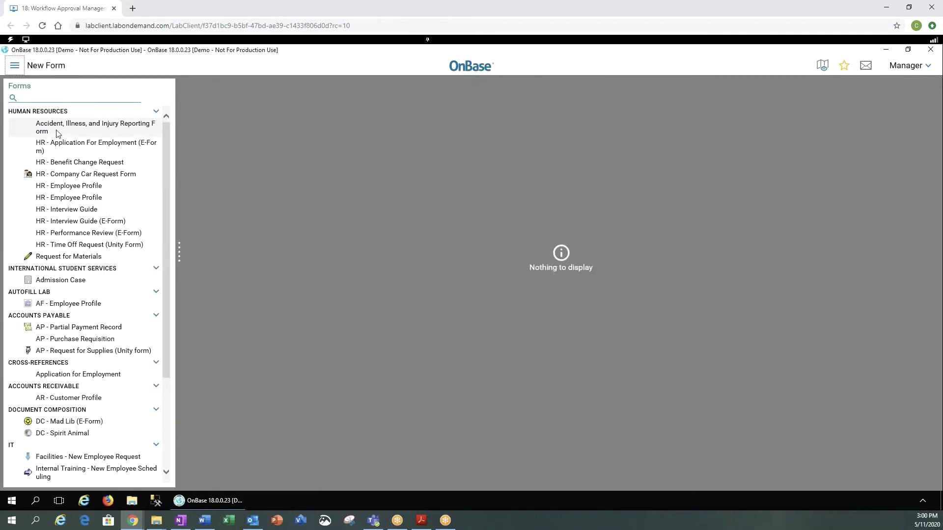
- Preview the HR - Interview Guide (E-Form), then open a blank HR - Time Off Request (Unity Form)
{"action": "left_click", "coordinate": [76, 222]}
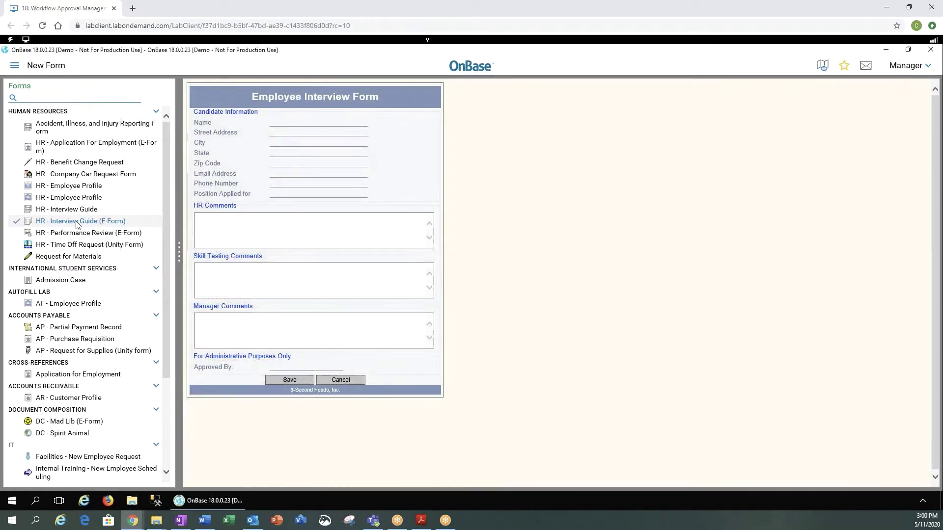
{"action": "left_click", "coordinate": [77, 249]}
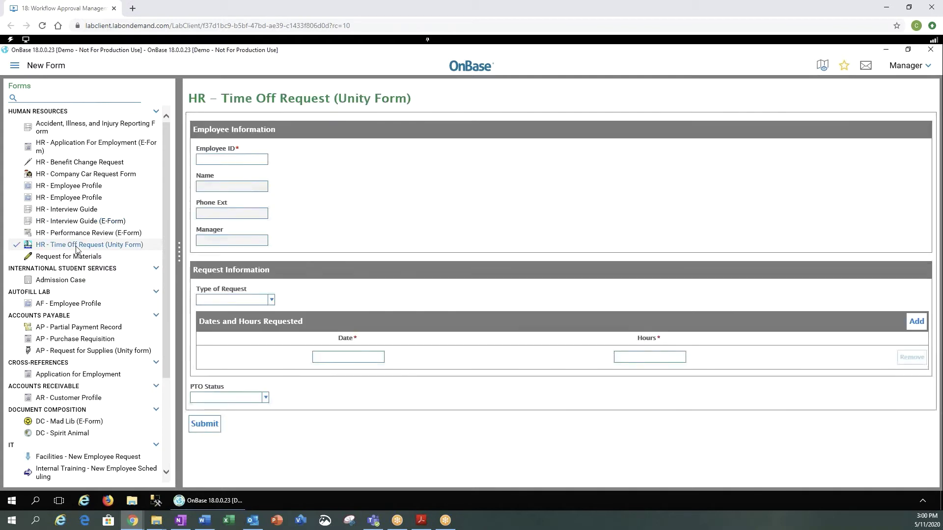
{"action": "left_click", "coordinate": [15, 65]}
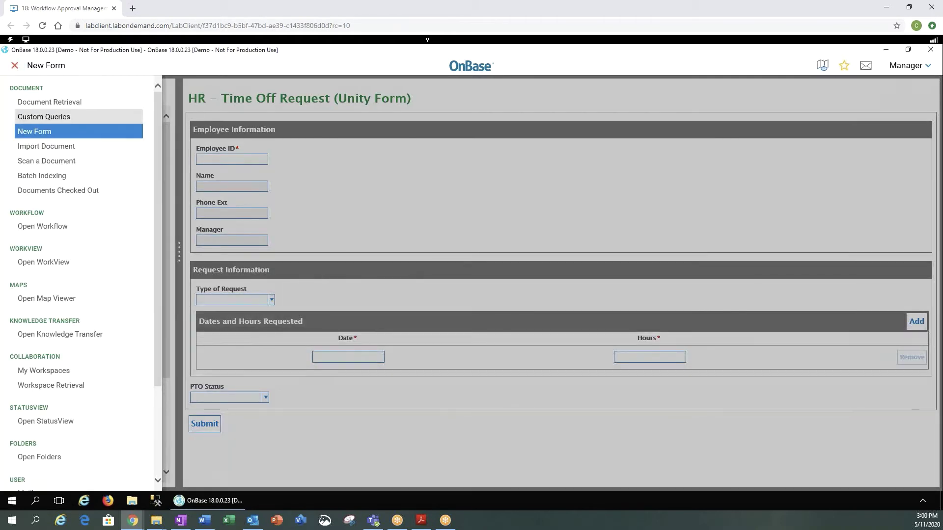
- View the Import Document page, then switch to the Scan a Document page
{"action": "left_click", "coordinate": [39, 147]}
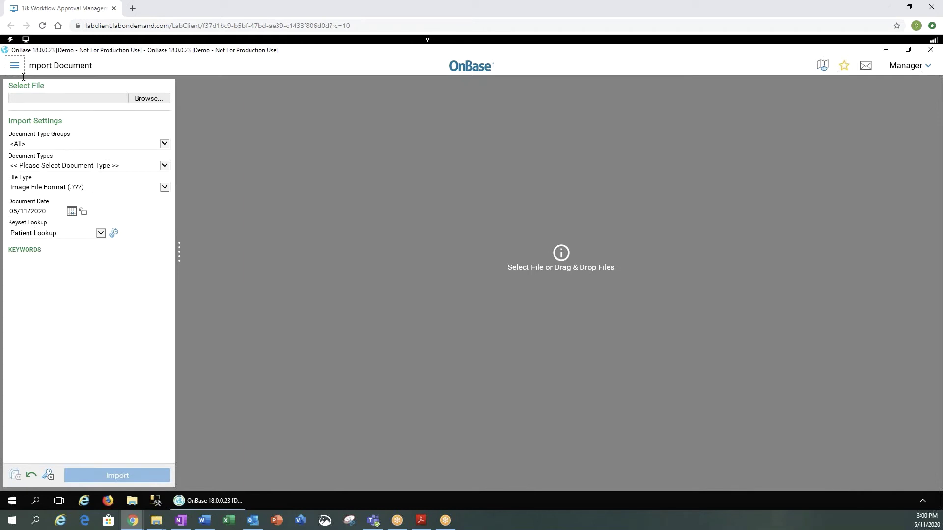
{"action": "left_click", "coordinate": [15, 66]}
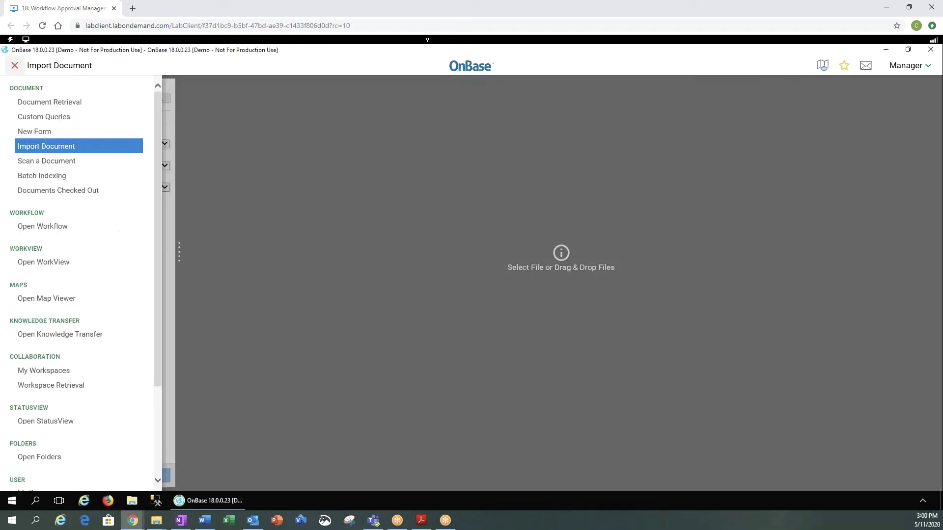
{"action": "left_click", "coordinate": [55, 162]}
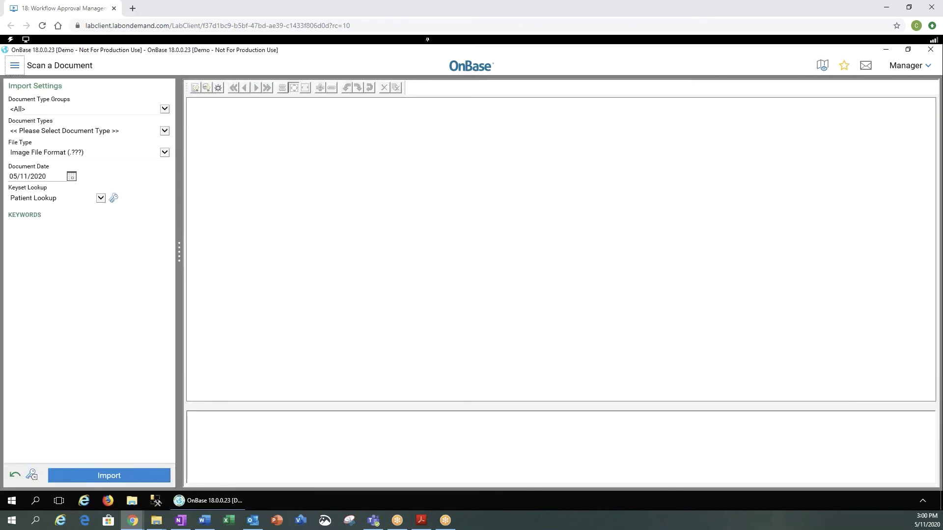
{"action": "left_click", "coordinate": [20, 69]}
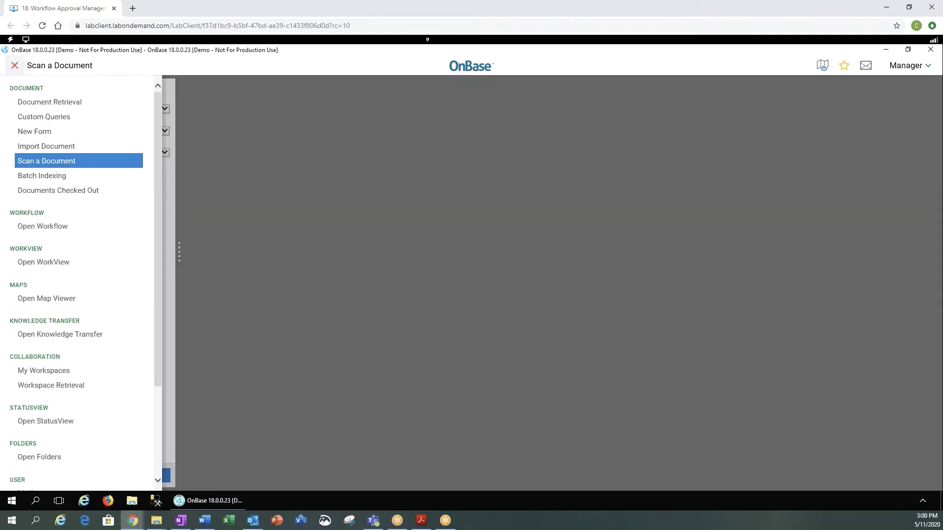
- Open Workflow full-size and view the DR - Document Retention Retention Decision queue
{"action": "left_click", "coordinate": [45, 227]}
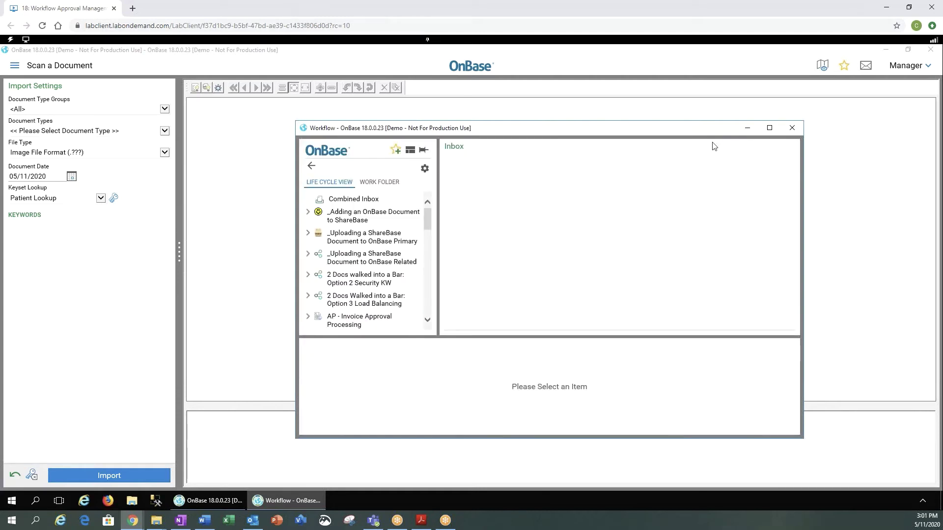
{"action": "left_click", "coordinate": [769, 127]}
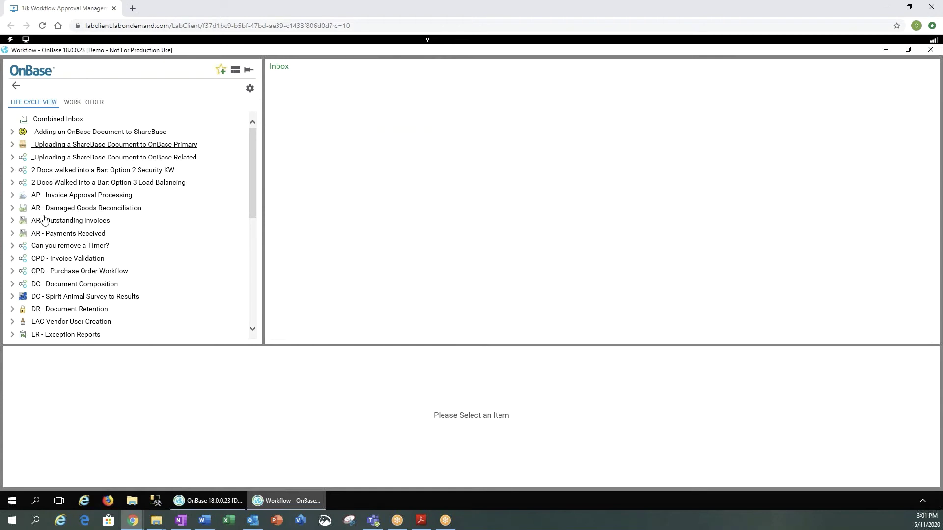
{"action": "left_click", "coordinate": [12, 311]}
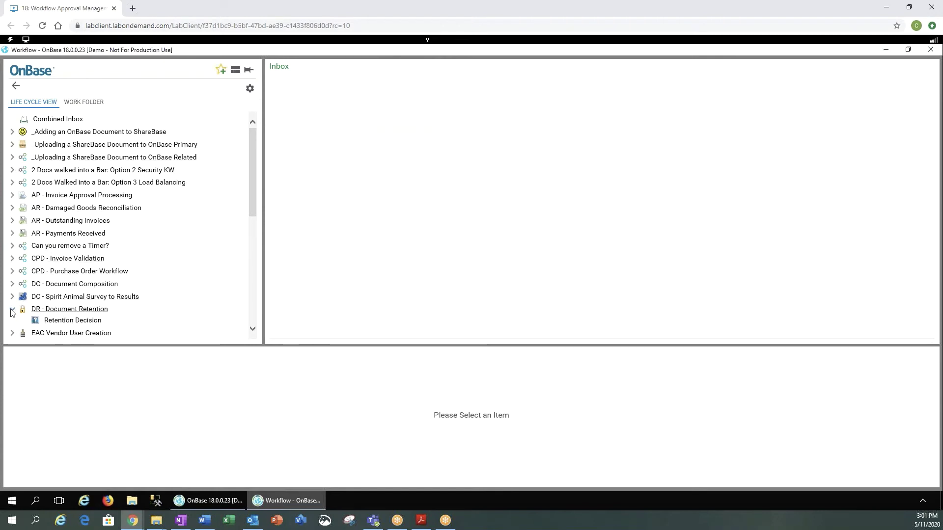
{"action": "scroll", "coordinate": [201, 265], "scroll_direction": "down", "scroll_amount": 1}
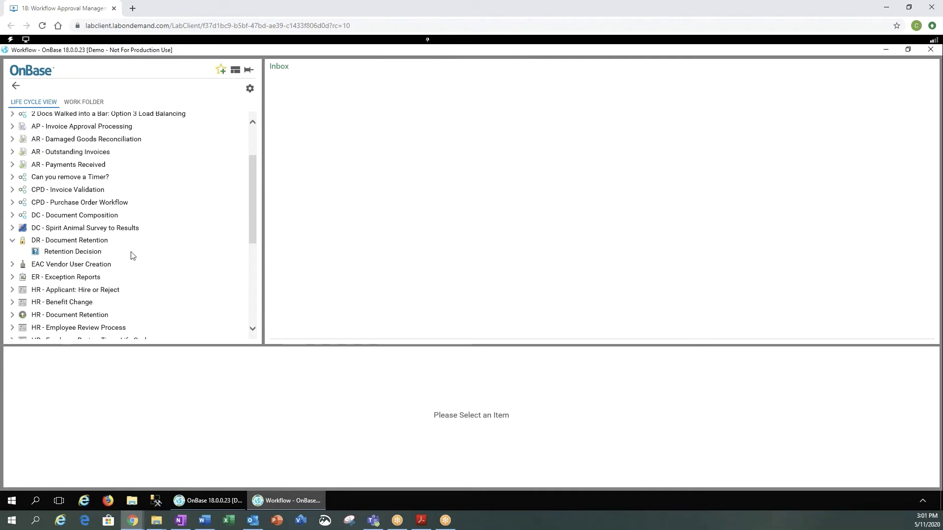
{"action": "left_click", "coordinate": [70, 252]}
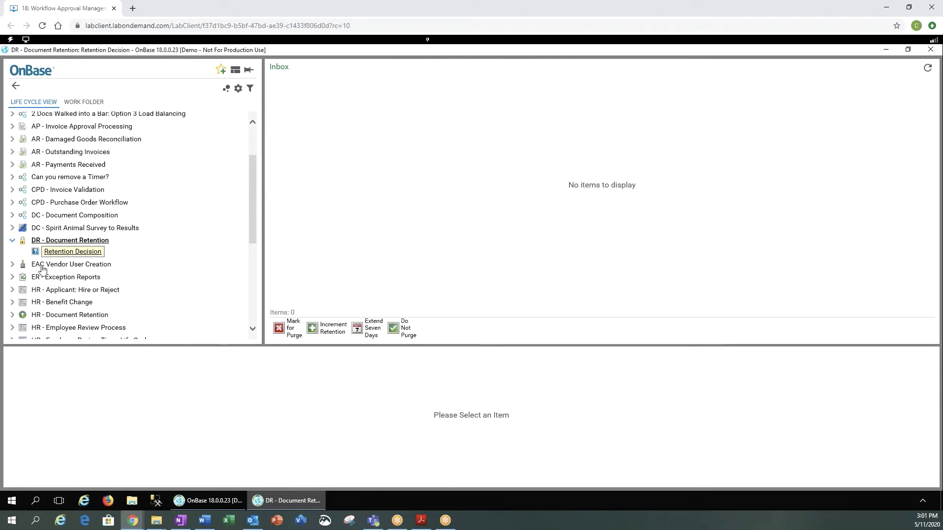
- Check the empty HR - Applicant: Hire or Reject queue, then close the Workflow window
{"action": "left_click", "coordinate": [13, 290]}
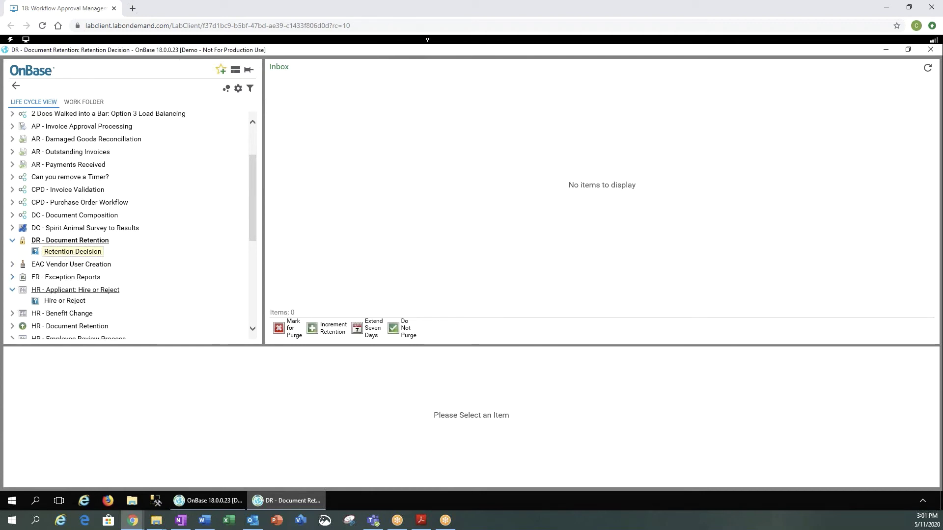
{"action": "left_click", "coordinate": [65, 301]}
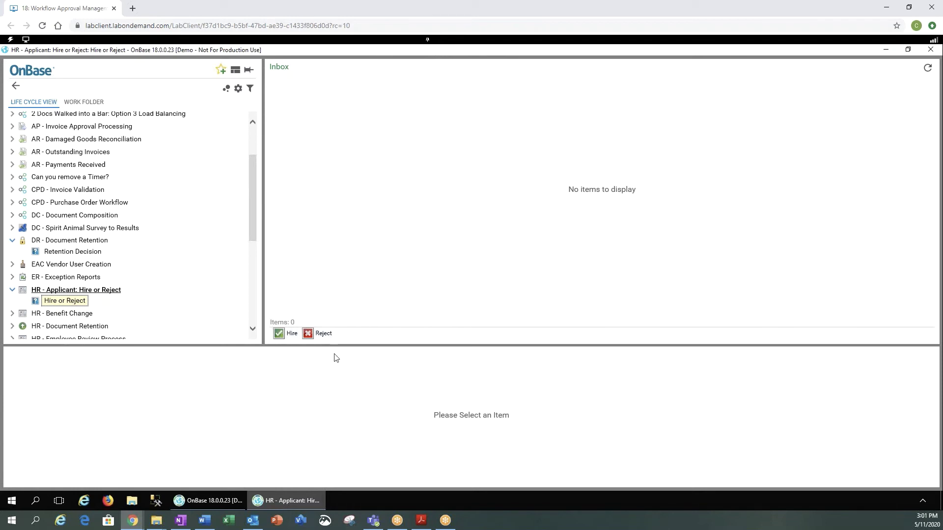
{"action": "left_click", "coordinate": [931, 50]}
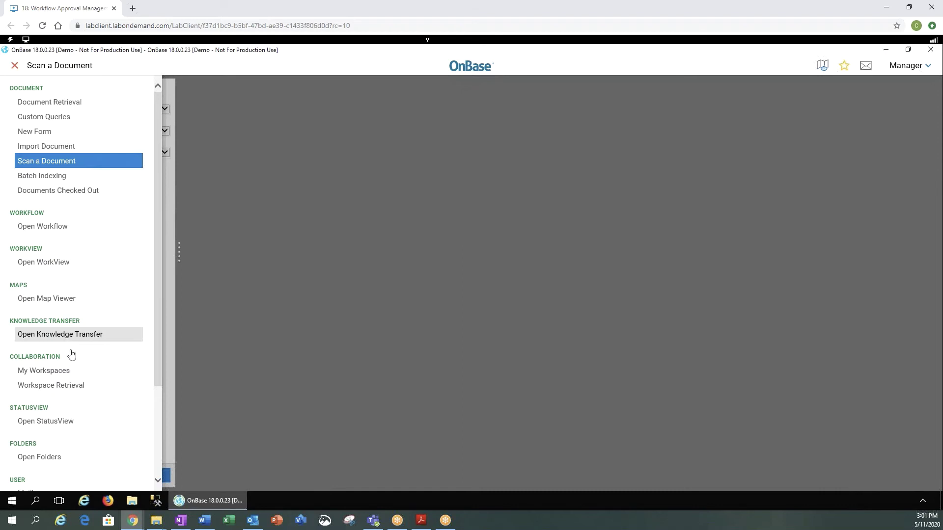
- Scroll the main menu to Folders and open the folder browser showing the file cabinets
{"action": "scroll", "coordinate": [77, 377], "scroll_direction": "down", "scroll_amount": 1}
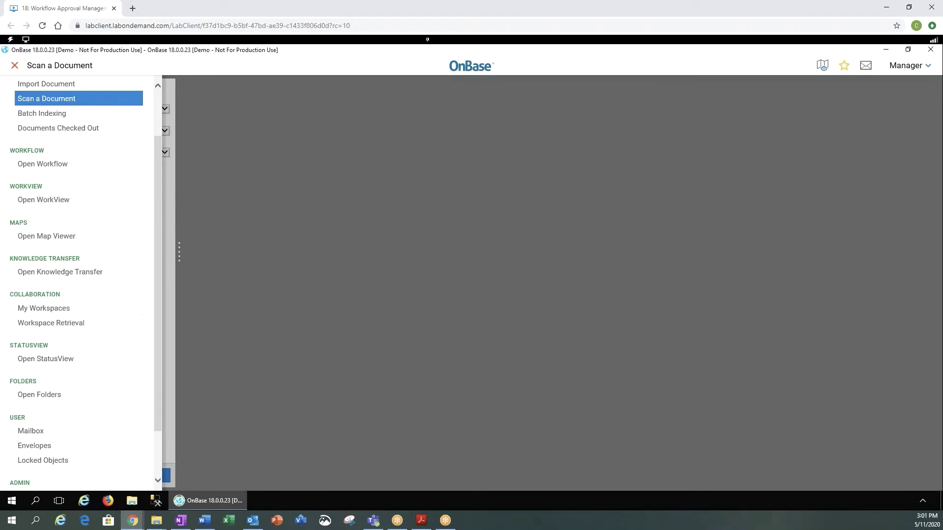
{"action": "scroll", "coordinate": [61, 365], "scroll_direction": "down", "scroll_amount": 1}
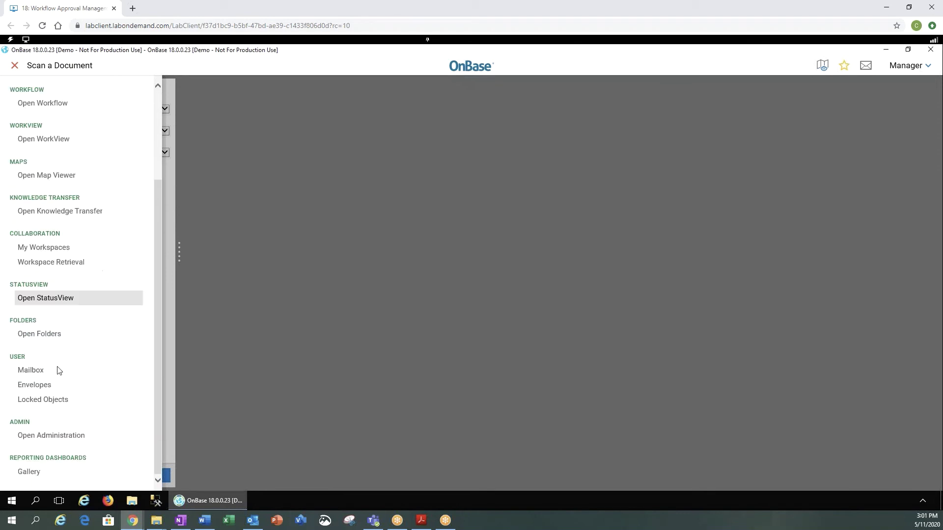
{"action": "left_click", "coordinate": [47, 333]}
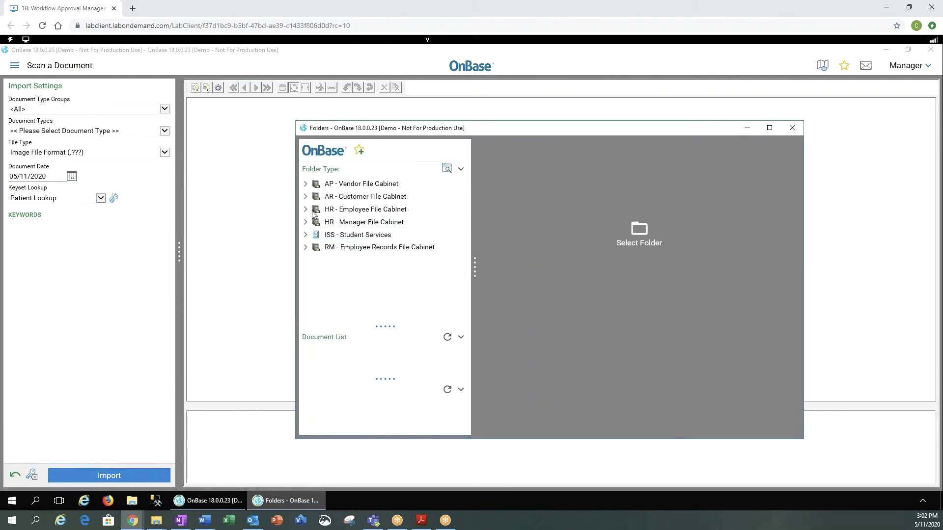
- Open the first employee folder in HR - Employee File Cabinet, read its cover letter full-screen, then close it
{"action": "left_click", "coordinate": [306, 209]}
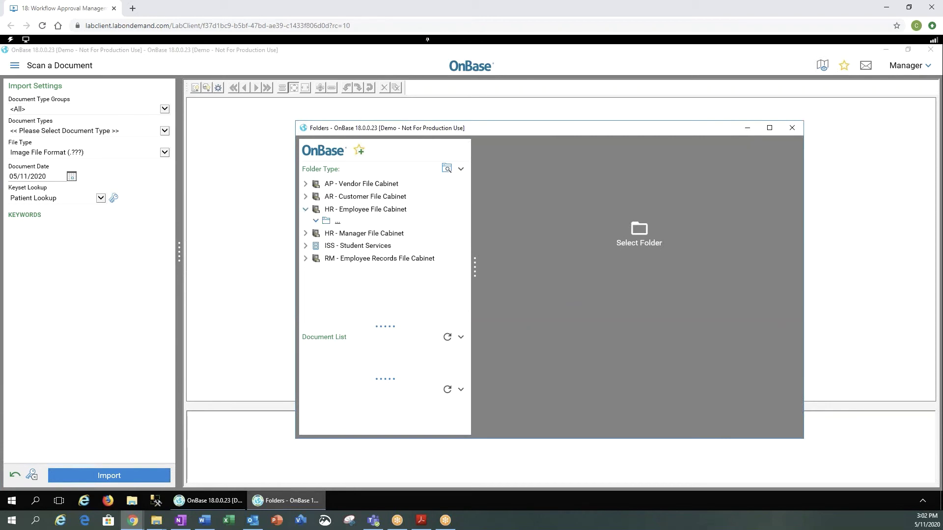
{"action": "left_click", "coordinate": [338, 221]}
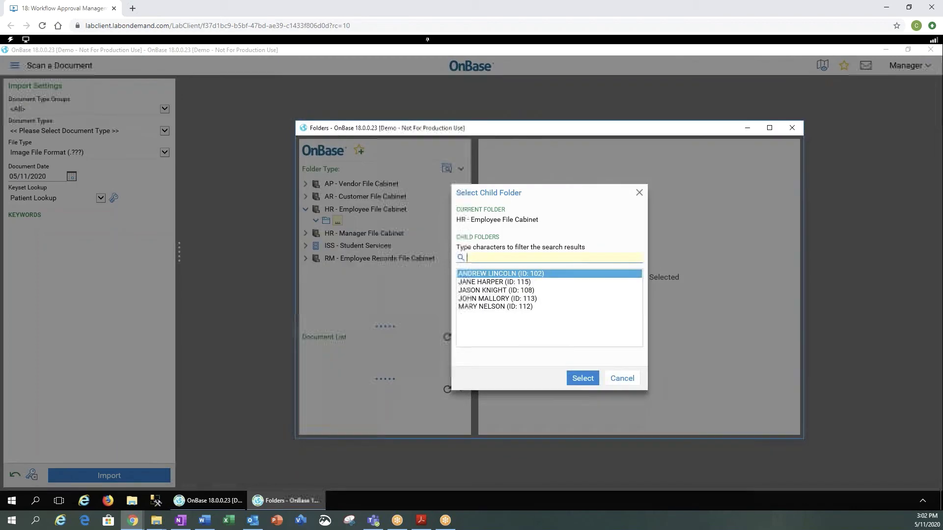
{"action": "left_click", "coordinate": [484, 277]}
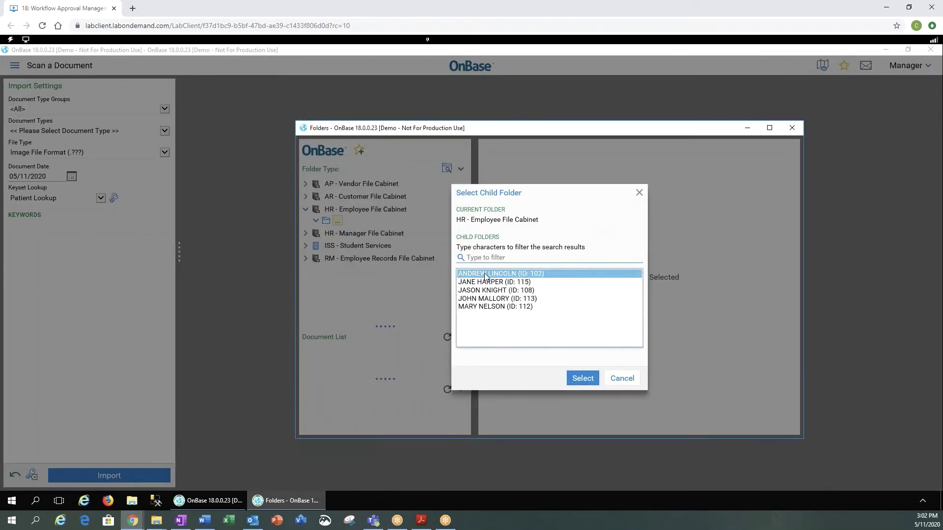
{"action": "double_click", "coordinate": [484, 276]}
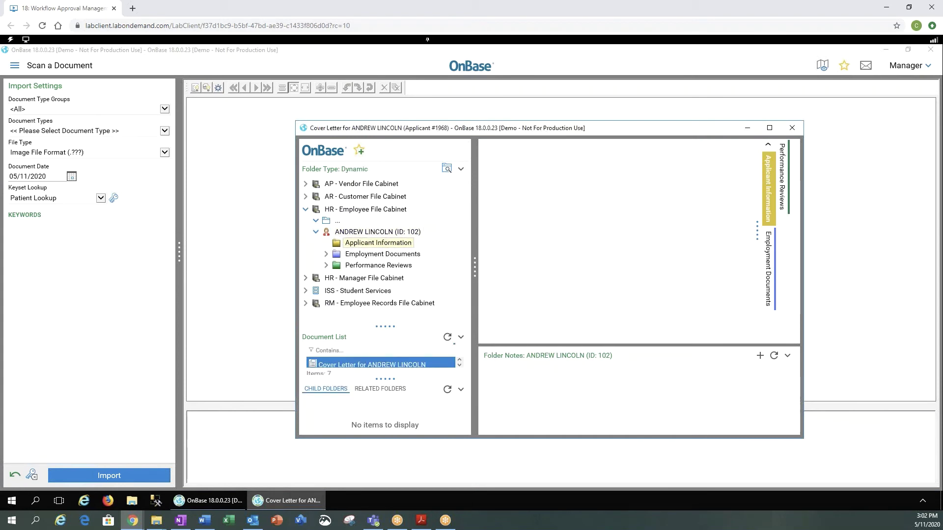
{"action": "left_click", "coordinate": [769, 128]}
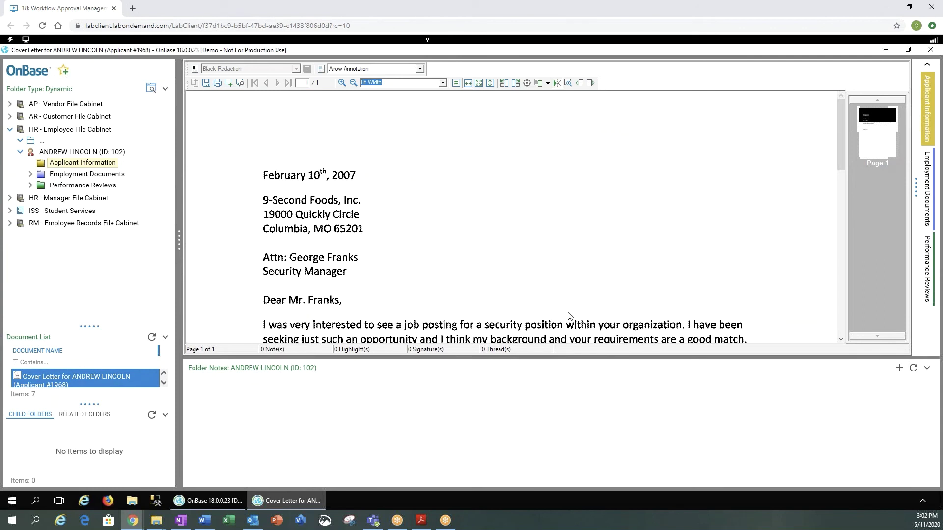
{"action": "left_click", "coordinate": [930, 51]}
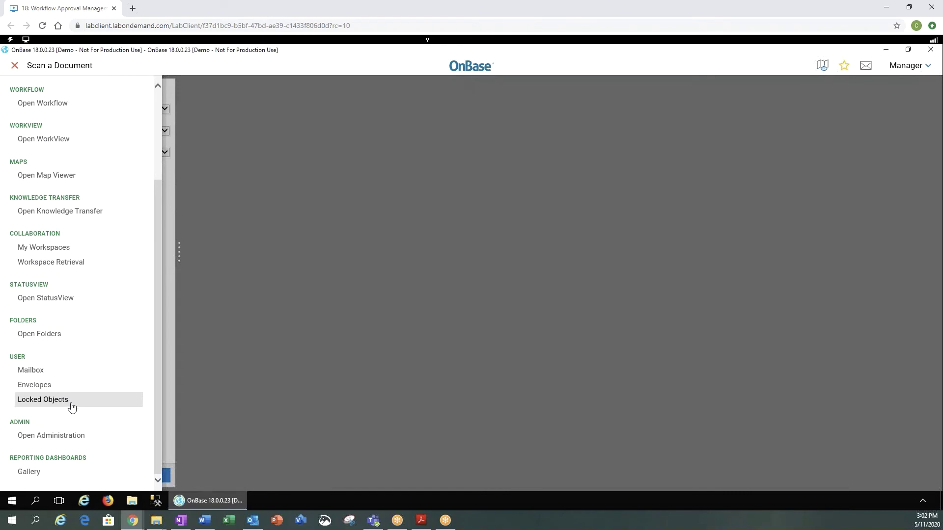
- In Administration, view the Users, Web Diagnostics (answering Yes) and Logging Profiles pages
{"action": "left_click", "coordinate": [79, 439]}
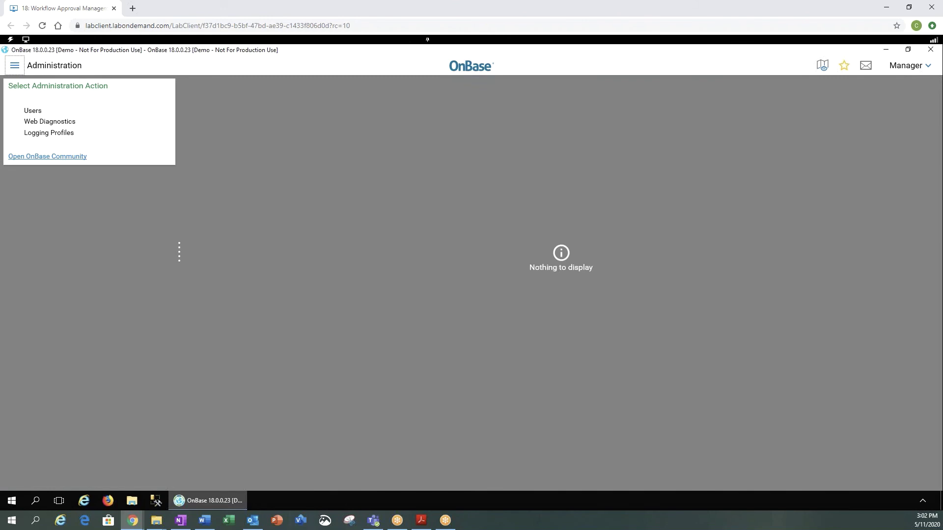
{"action": "left_click", "coordinate": [34, 113]}
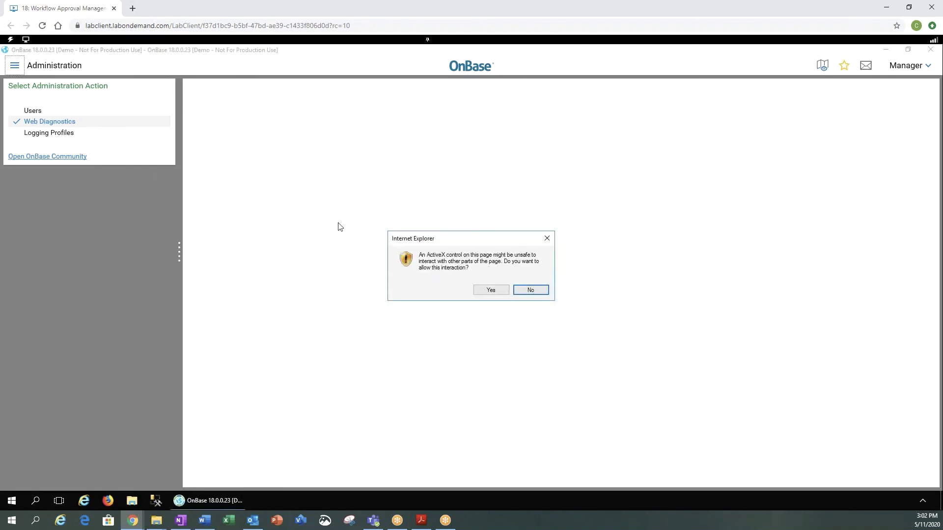
{"action": "left_click", "coordinate": [500, 291]}
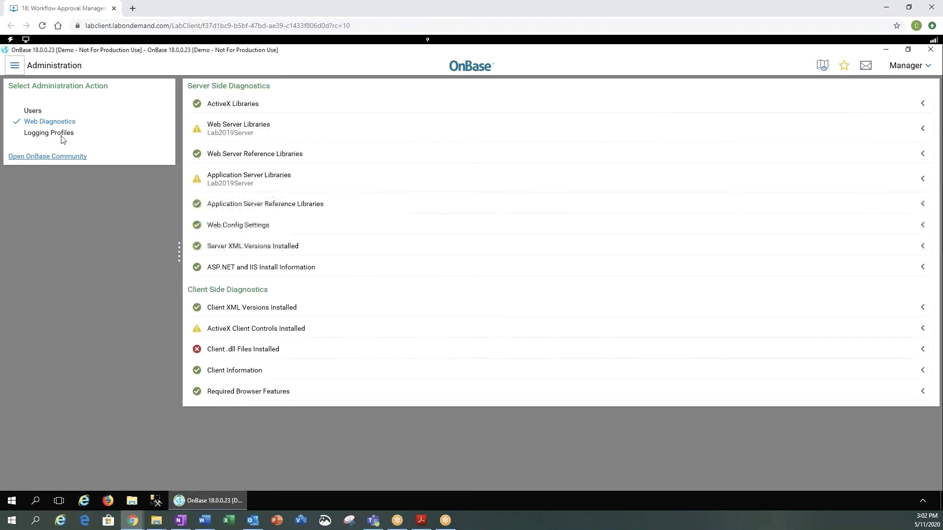
{"action": "left_click", "coordinate": [58, 134]}
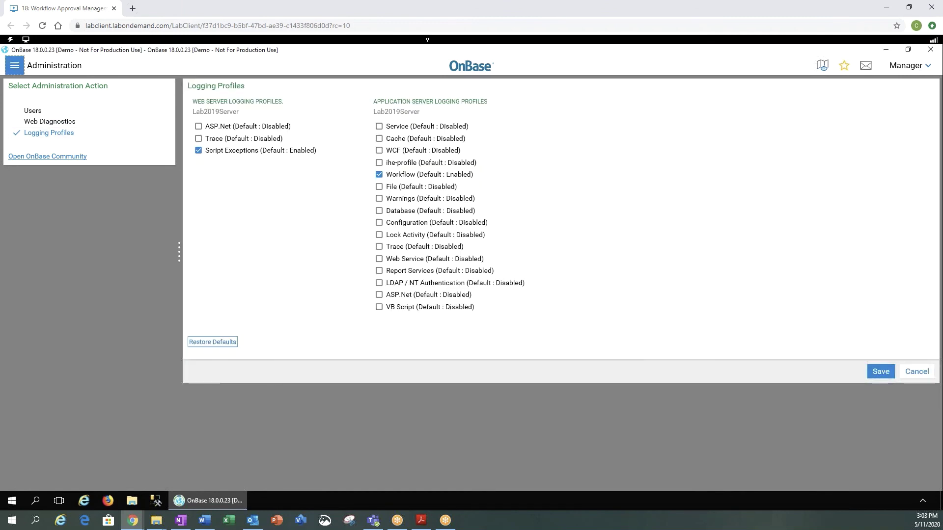
{"action": "left_click", "coordinate": [15, 65]}
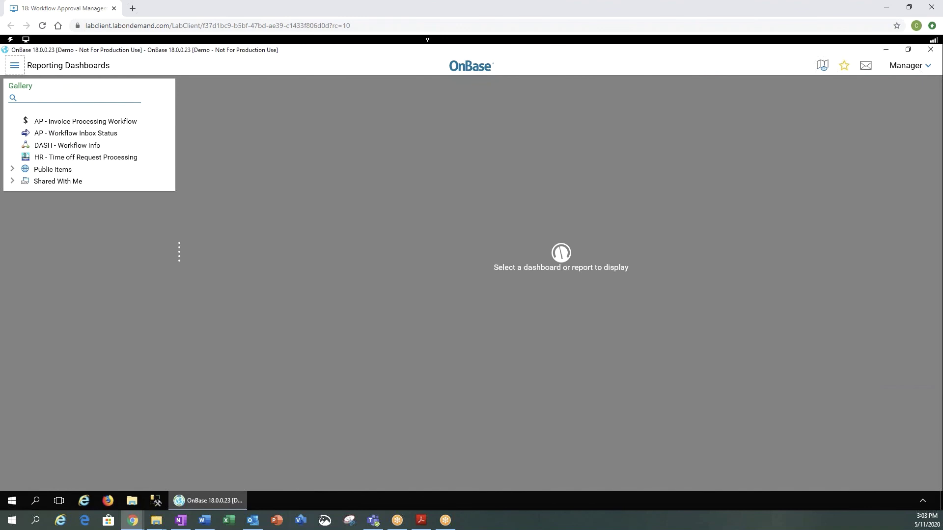
- Open the AP - Invoice Processing Workflow dashboard from the Reporting Dashboards gallery
{"action": "left_click", "coordinate": [61, 122]}
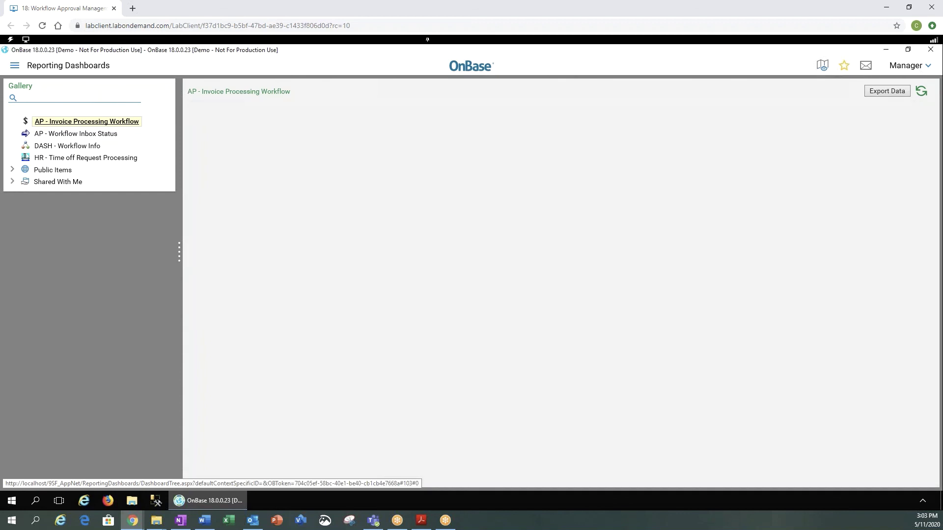